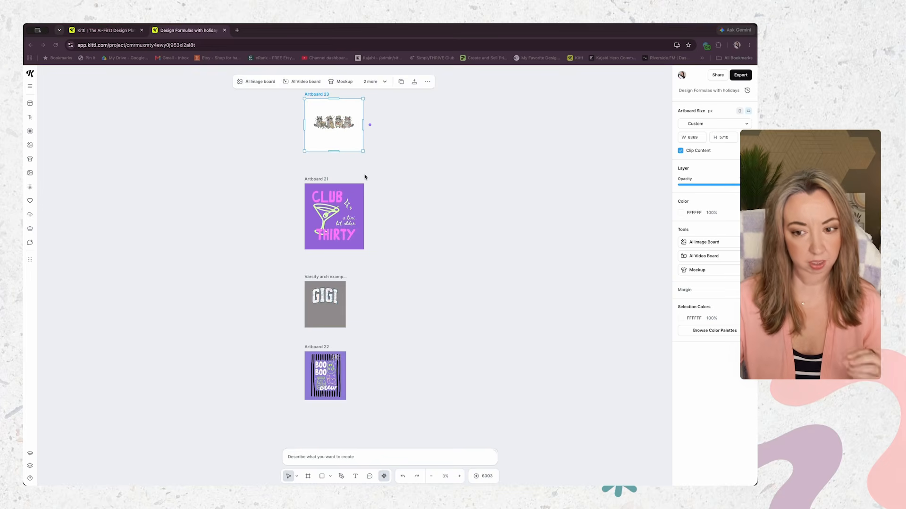
Add an AI image board linked to the raccoon artboard and set its model to ChatGPT Image 2
{"action": "left_click", "coordinate": [315, 96]}
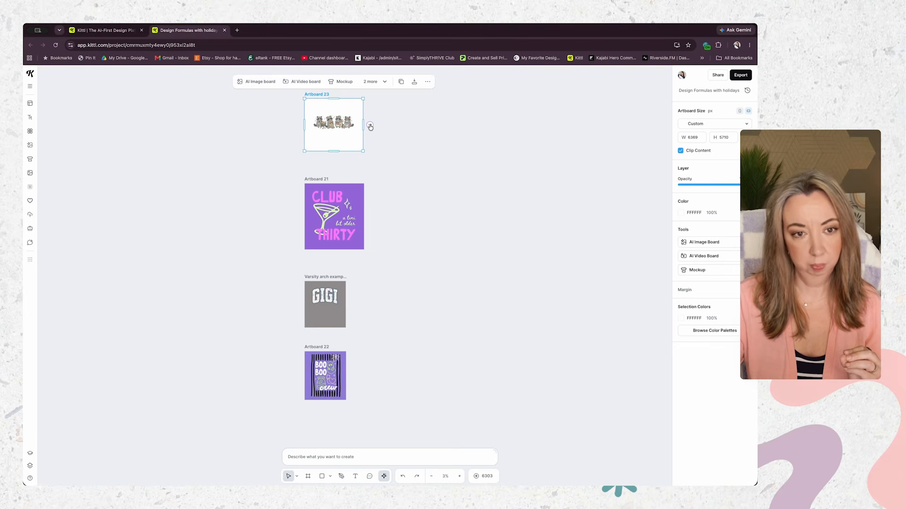
{"action": "left_click", "coordinate": [370, 125]}
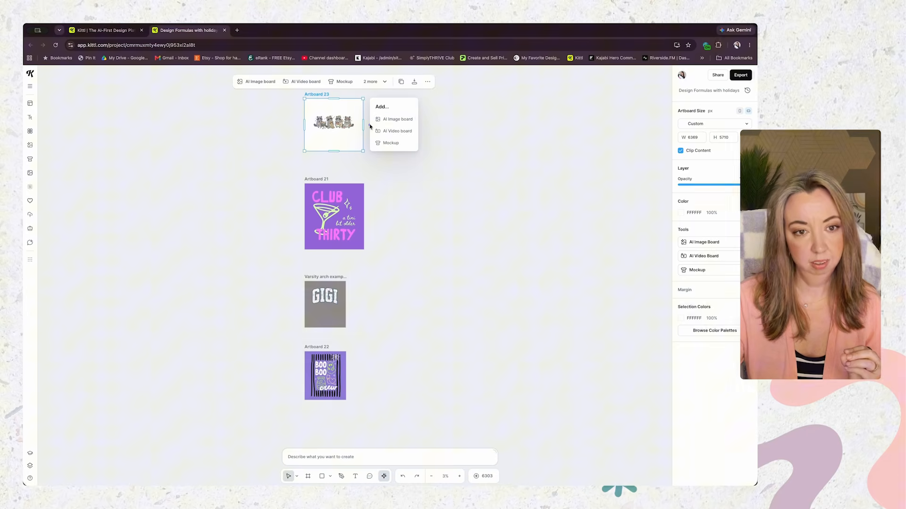
{"action": "left_click", "coordinate": [394, 120]}
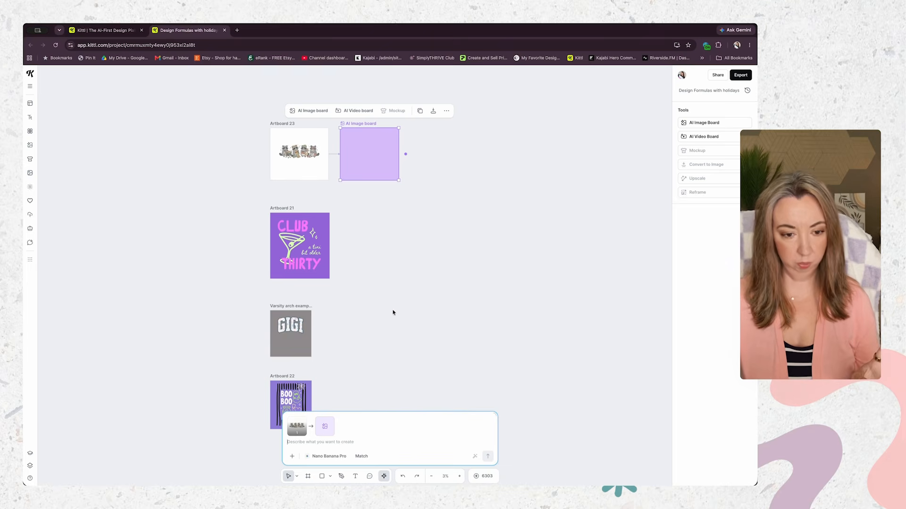
{"action": "left_click", "coordinate": [331, 456]}
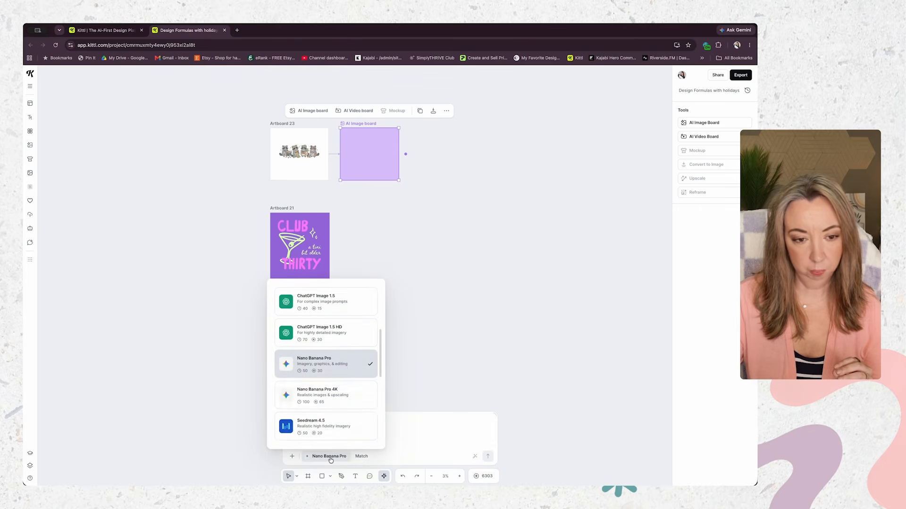
{"action": "scroll", "coordinate": [326, 390], "scroll_direction": "up", "scroll_amount": 3}
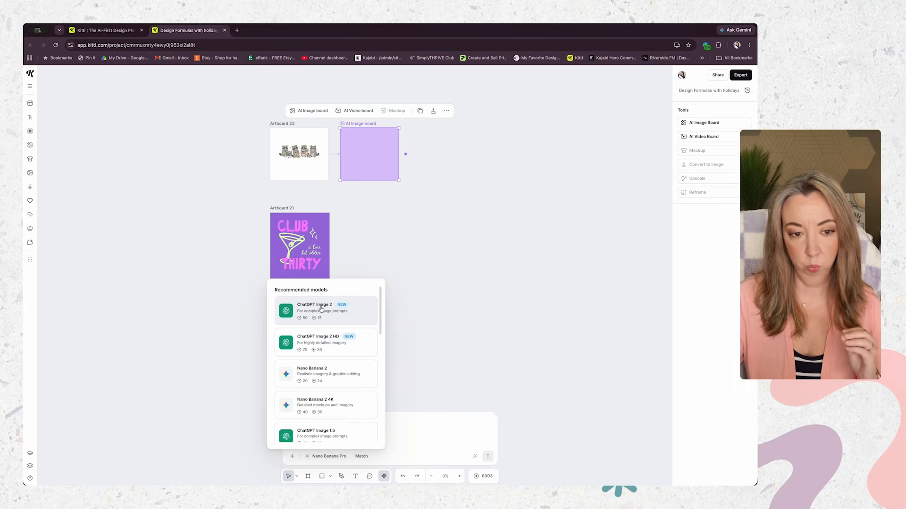
{"action": "left_click", "coordinate": [320, 309]}
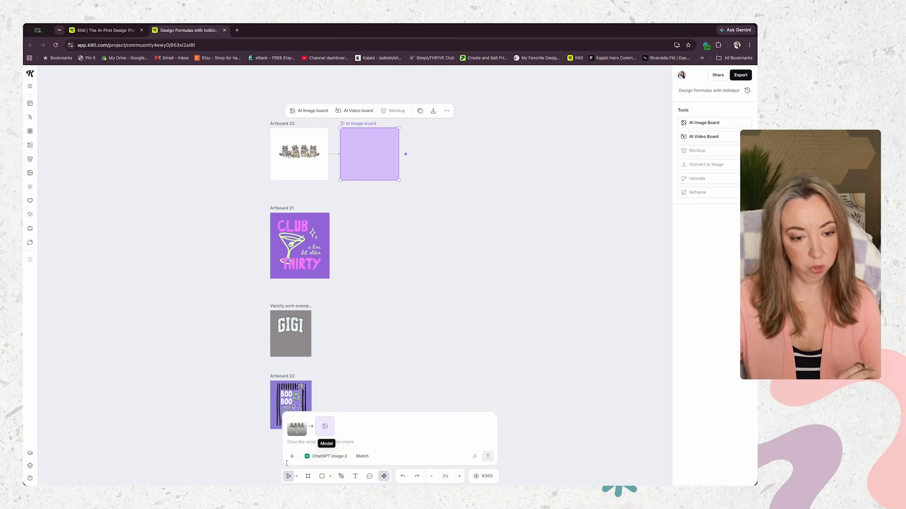
Generate the image with the prompt "turn this into a holiday version, but keep it simple with subtle accessories and keep the raccoons in a row"
{"action": "left_click", "coordinate": [292, 444]}
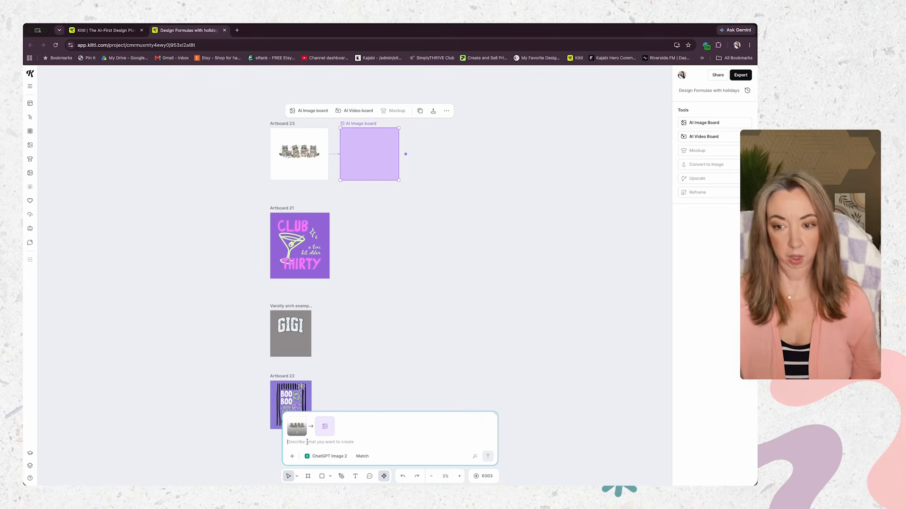
{"action": "key", "text": "super+v"}
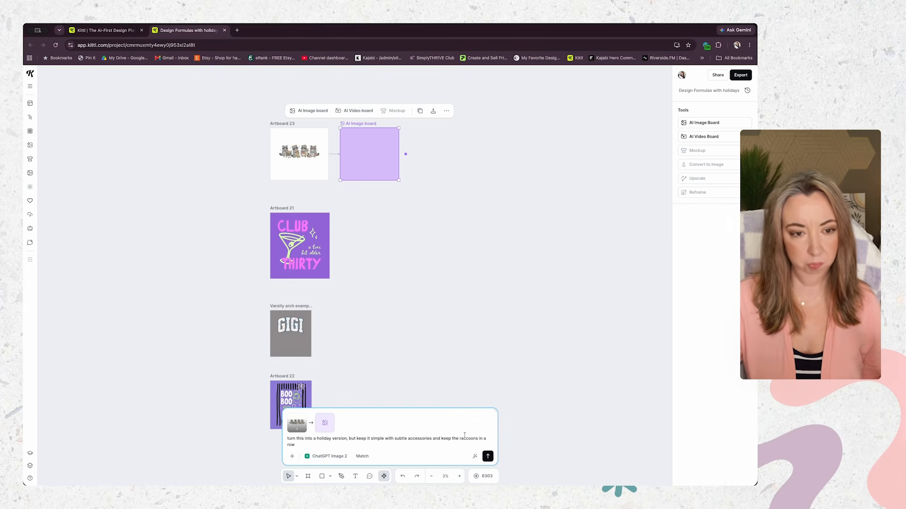
{"action": "key", "text": "Return"}
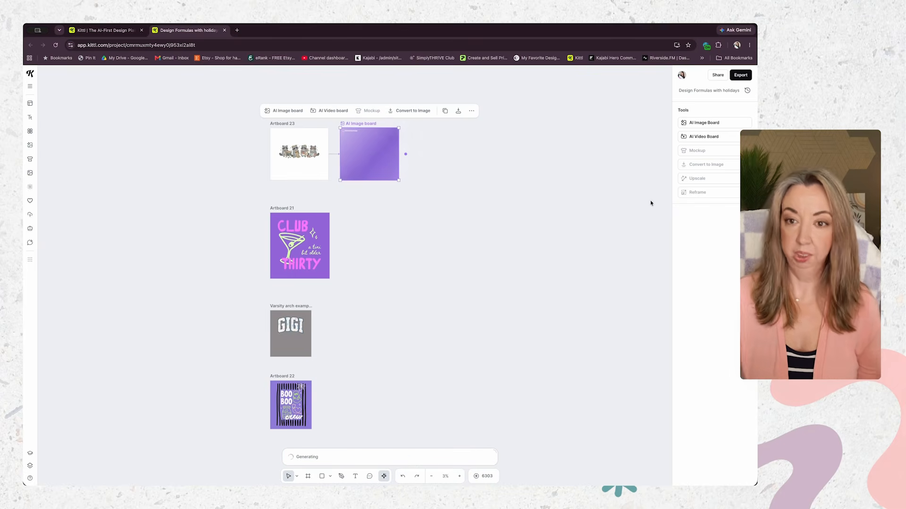
Add an AI image board linked to the purple Club Thirty artboard
{"action": "left_click", "coordinate": [325, 246]}
{"action": "left_click", "coordinate": [336, 246]}
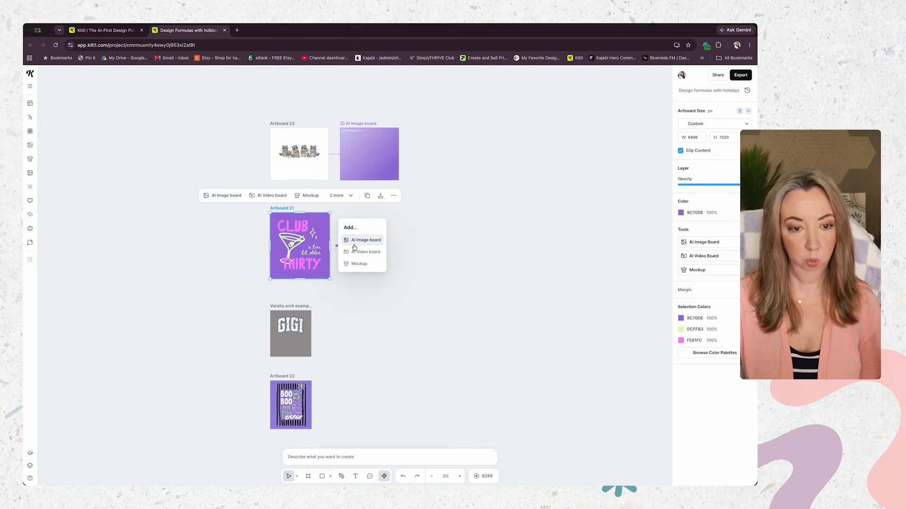
{"action": "left_click", "coordinate": [355, 246]}
Add an AI image board linked to the grey GIGI varsity arch artboard
{"action": "left_click", "coordinate": [278, 337]}
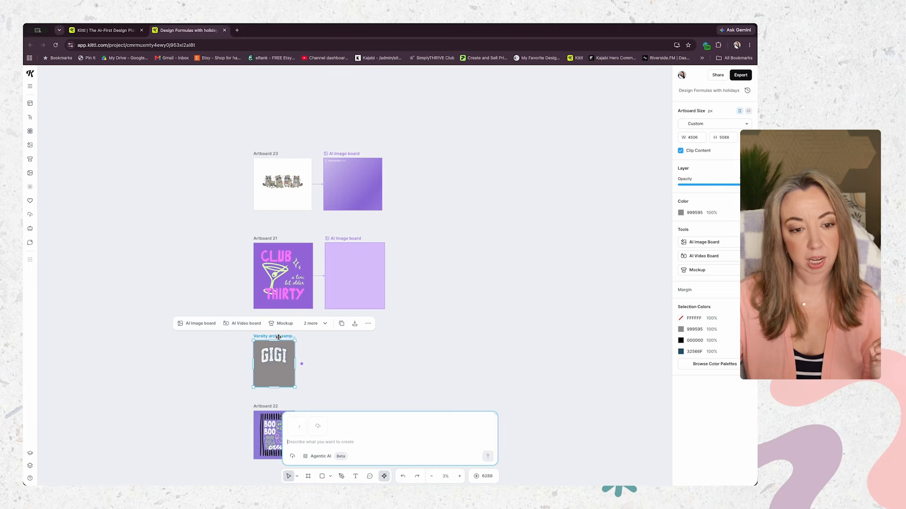
{"action": "scroll", "coordinate": [279, 337], "scroll_direction": "down", "scroll_amount": 3}
{"action": "left_click", "coordinate": [300, 315]}
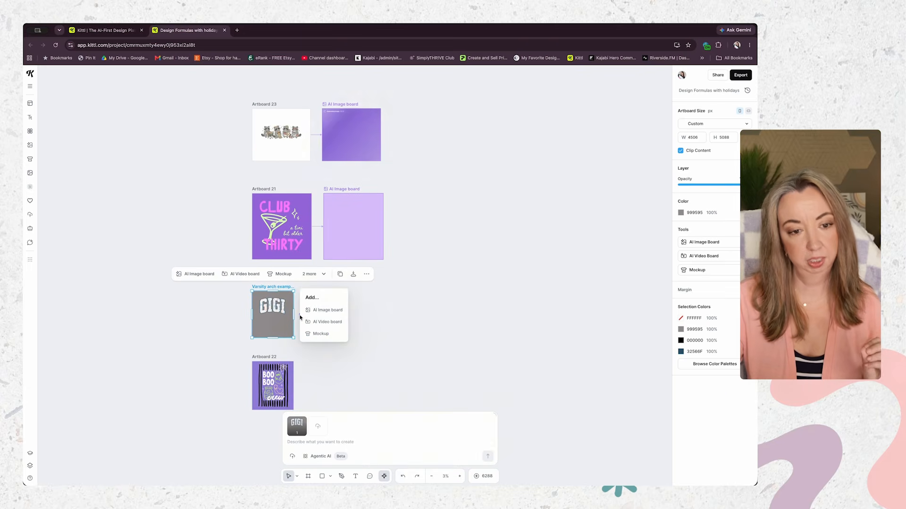
{"action": "left_click", "coordinate": [327, 310]}
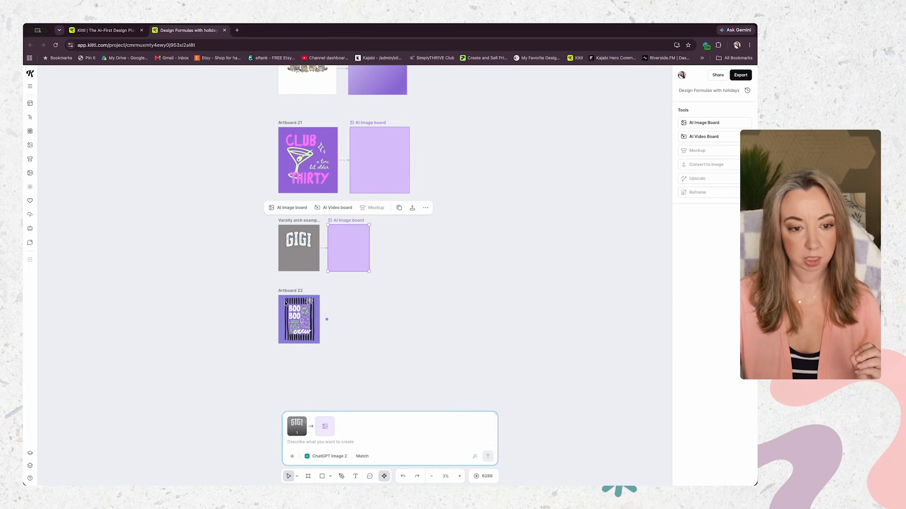
Add an AI image board linked to the purple Boo Boo Crew artboard
{"action": "left_click", "coordinate": [287, 307]}
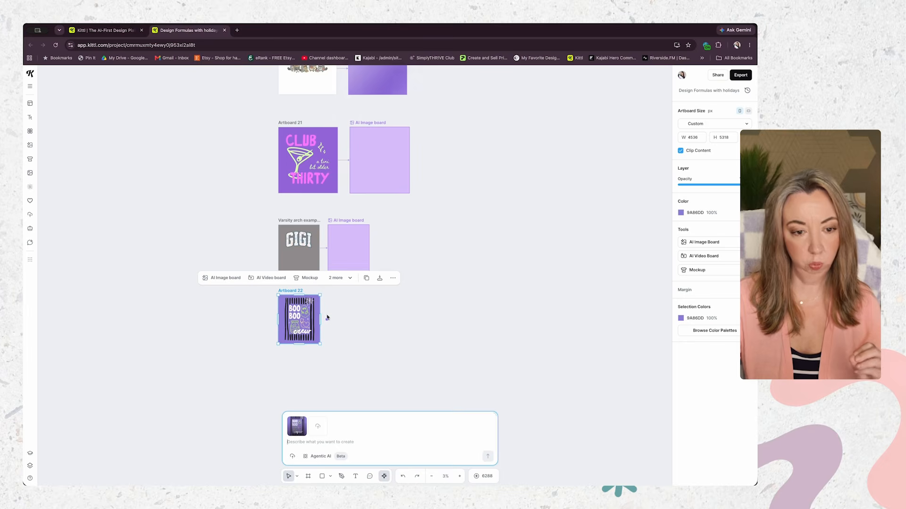
{"action": "left_click", "coordinate": [326, 318]}
{"action": "left_click", "coordinate": [343, 314]}
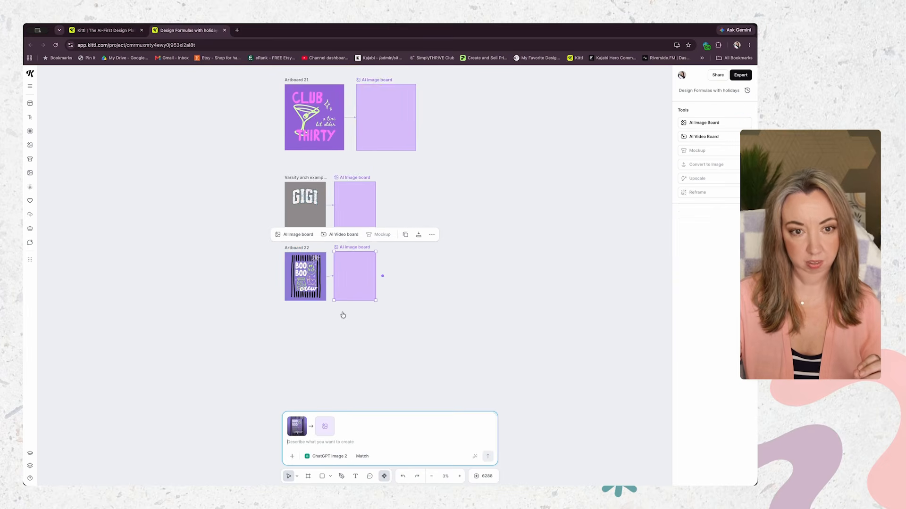
Examine the generated holiday versions of the raccoon, Club Thirty, GIGI and Boo Boo Crew designs
{"action": "scroll", "coordinate": [343, 315], "scroll_direction": "up", "scroll_amount": 5}
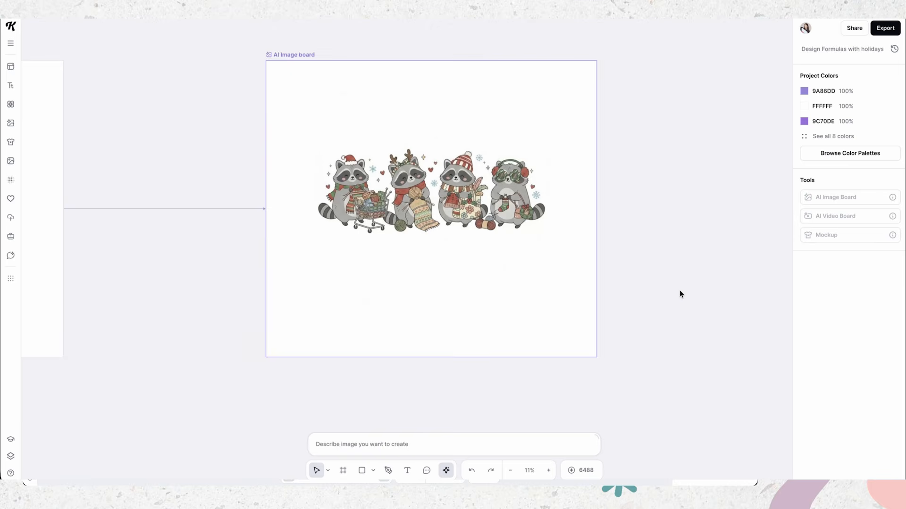
{"action": "scroll", "coordinate": [679, 292], "scroll_direction": "down", "scroll_amount": 5}
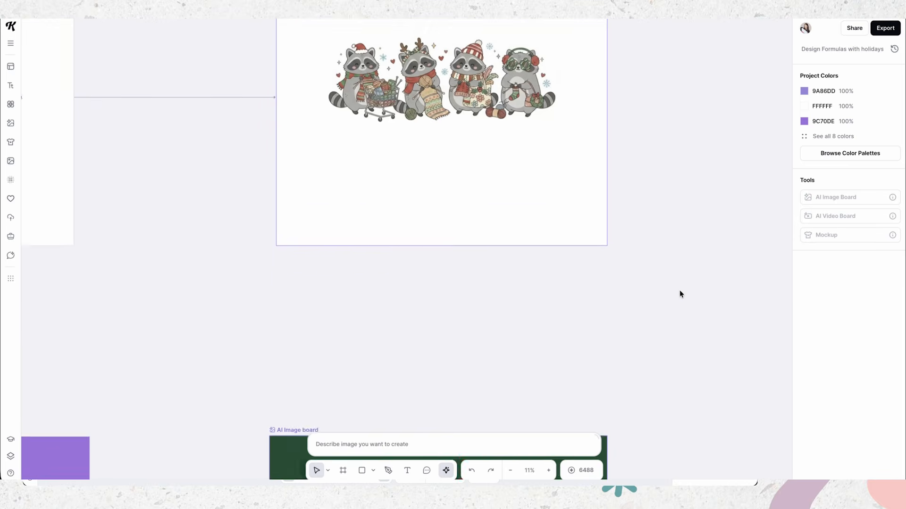
{"action": "scroll", "coordinate": [680, 293], "scroll_direction": "down", "scroll_amount": 15}
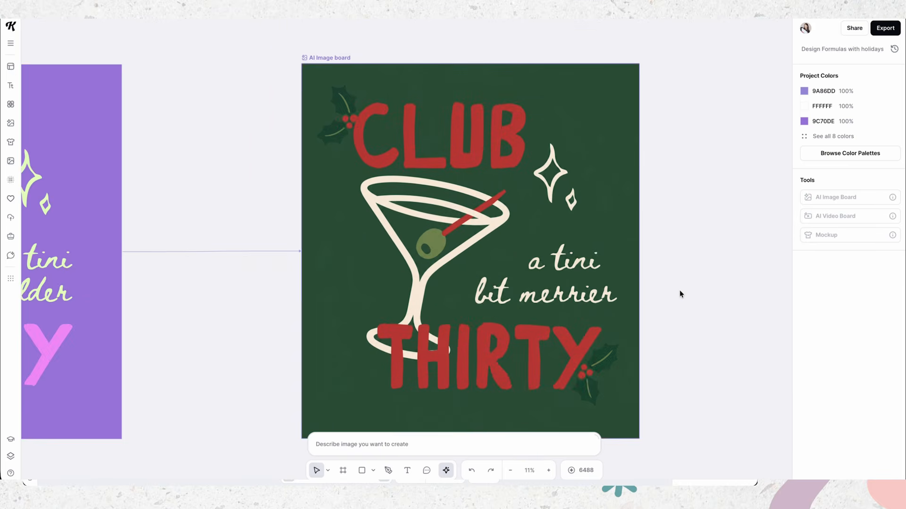
{"action": "scroll", "coordinate": [679, 292], "scroll_direction": "down", "scroll_amount": 18}
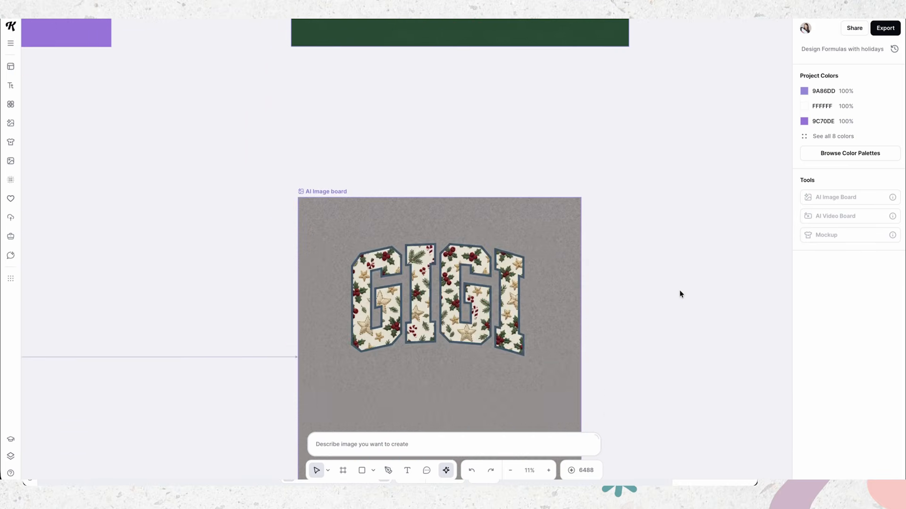
{"action": "scroll", "coordinate": [679, 294], "scroll_direction": "down", "scroll_amount": 10}
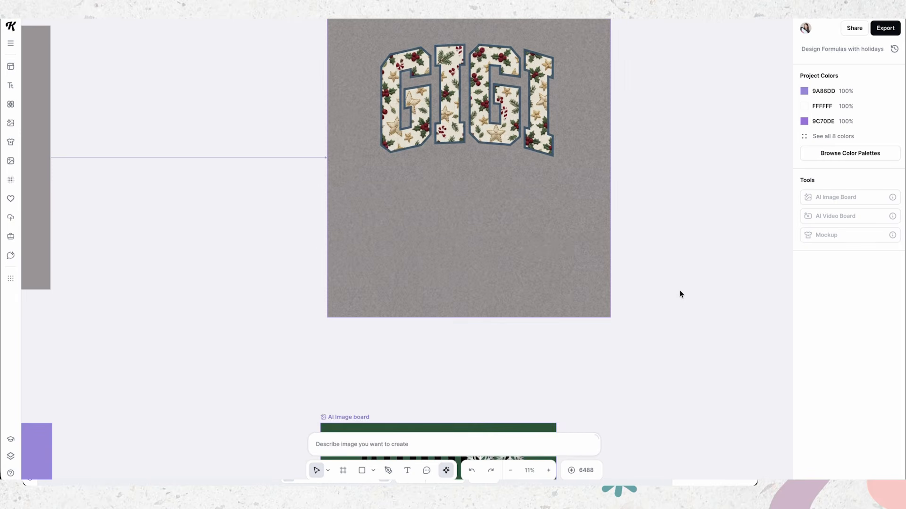
{"action": "scroll", "coordinate": [680, 293], "scroll_direction": "down", "scroll_amount": 17}
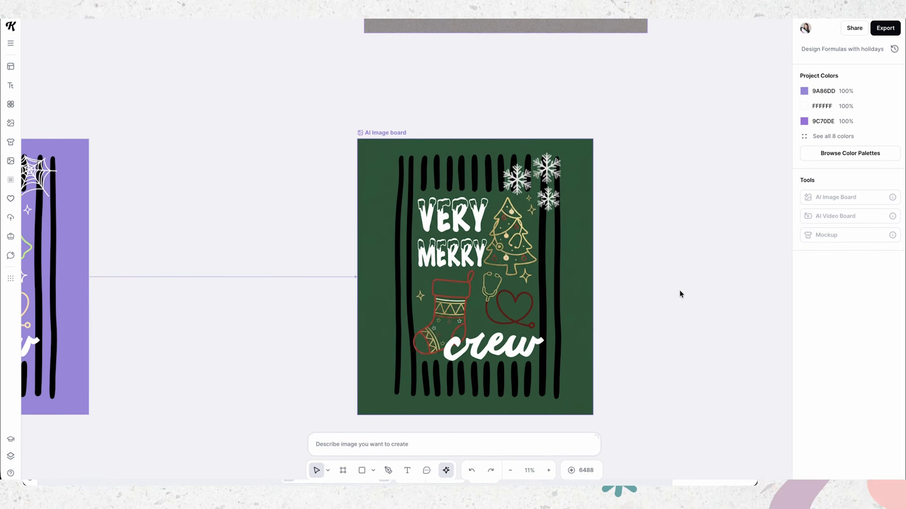
{"action": "scroll", "coordinate": [680, 294], "scroll_direction": "down", "scroll_amount": 7}
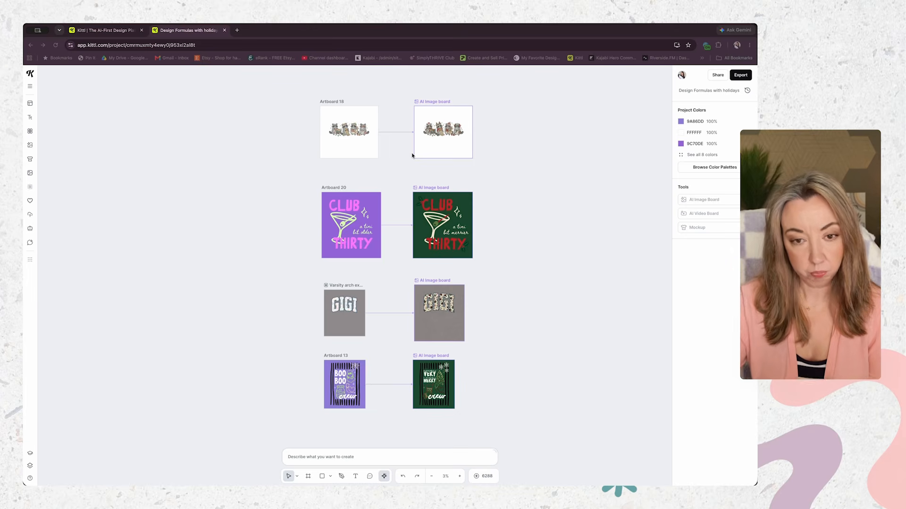
{"action": "left_click", "coordinate": [434, 302]}
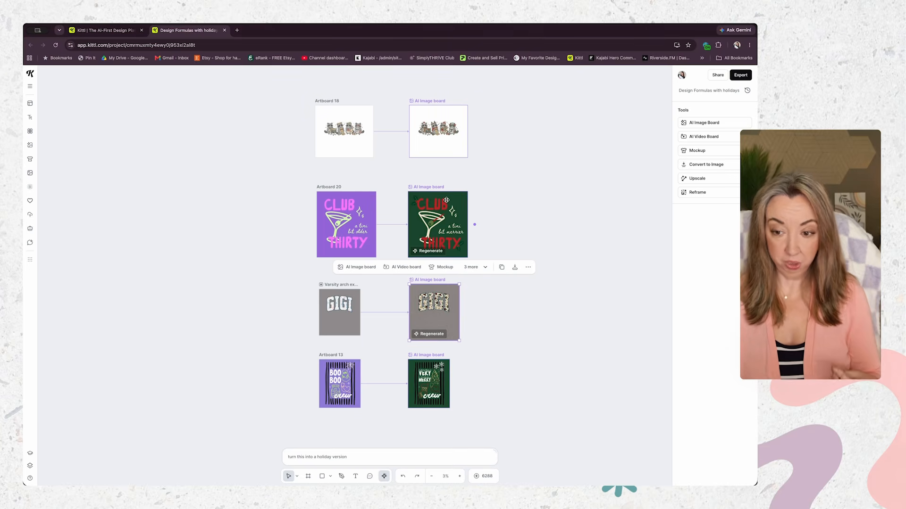
Add a further AI image board linked to the green holiday version of the Club Thirty design
{"action": "left_click", "coordinate": [436, 187]}
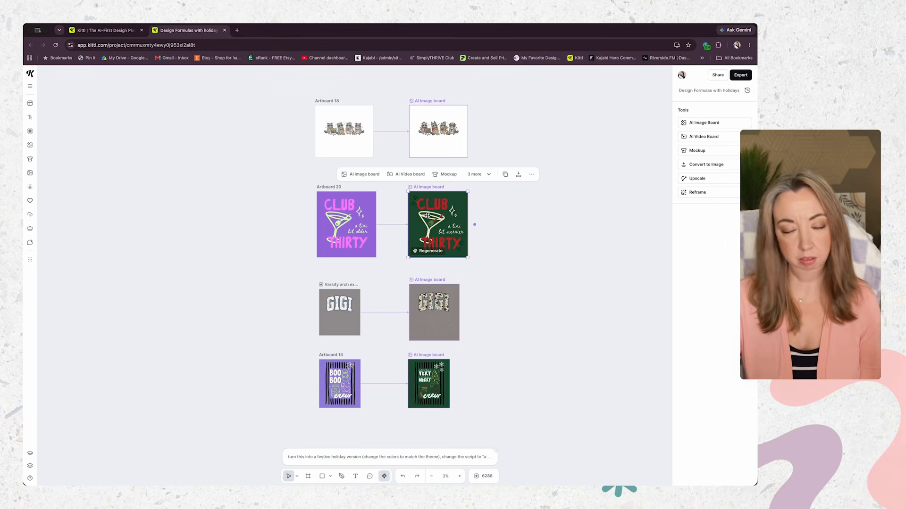
{"action": "left_click", "coordinate": [474, 225]}
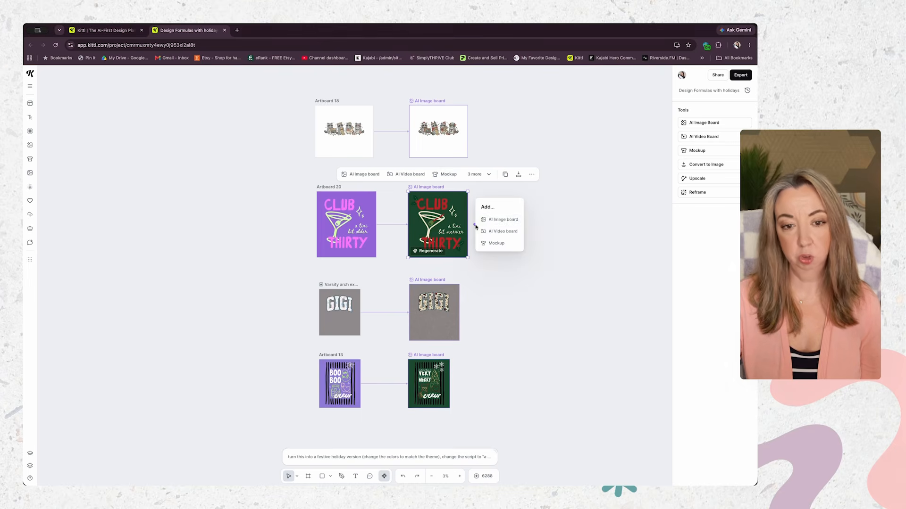
{"action": "left_click", "coordinate": [489, 220]}
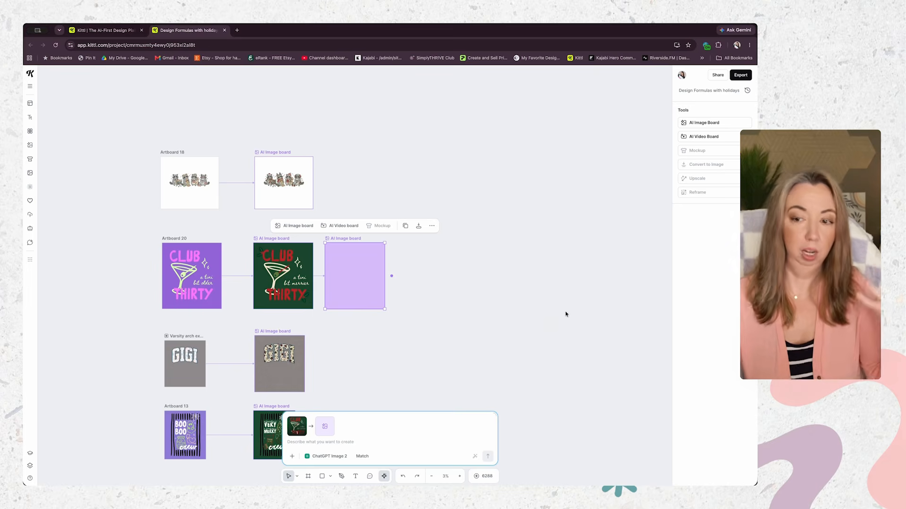
{"action": "scroll", "coordinate": [363, 255], "scroll_direction": "down", "scroll_amount": 2}
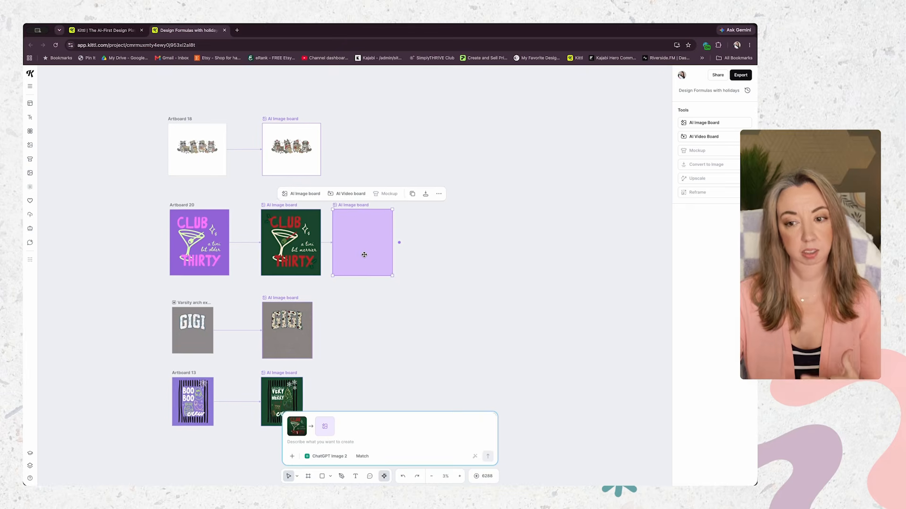
{"action": "scroll", "coordinate": [364, 254], "scroll_direction": "down", "scroll_amount": 1}
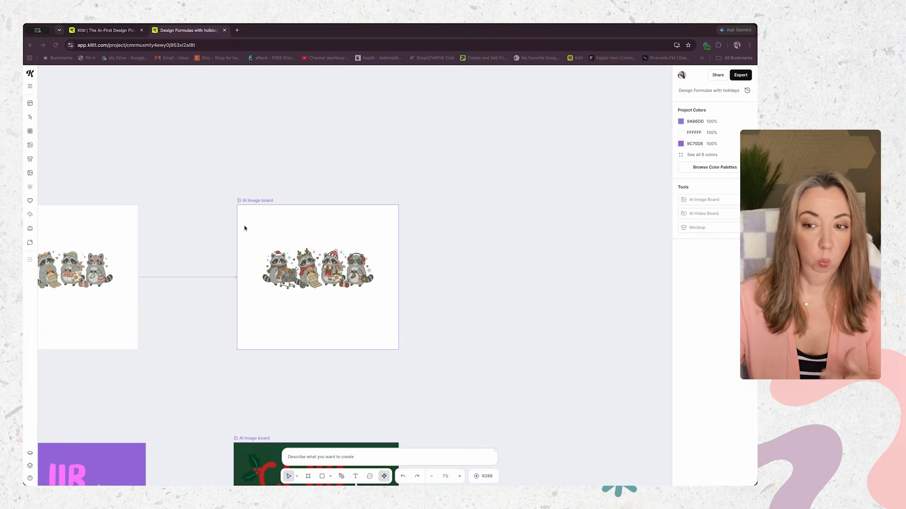
Upscale the generated holiday raccoon image
{"action": "left_click", "coordinate": [261, 201]}
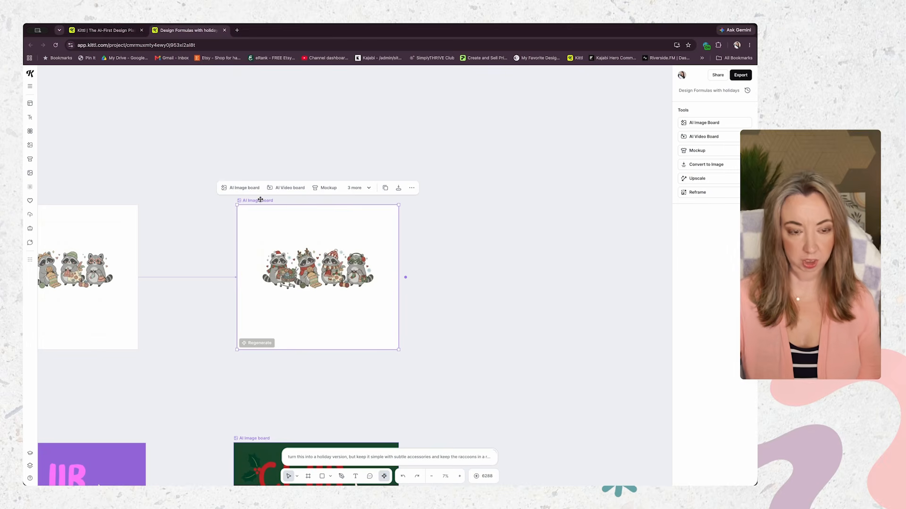
{"action": "left_click", "coordinate": [364, 189]}
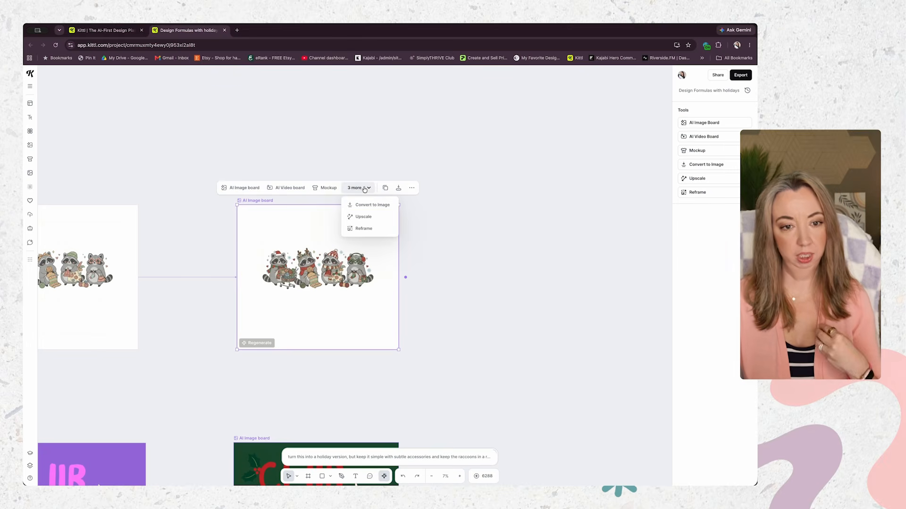
{"action": "left_click", "coordinate": [362, 218]}
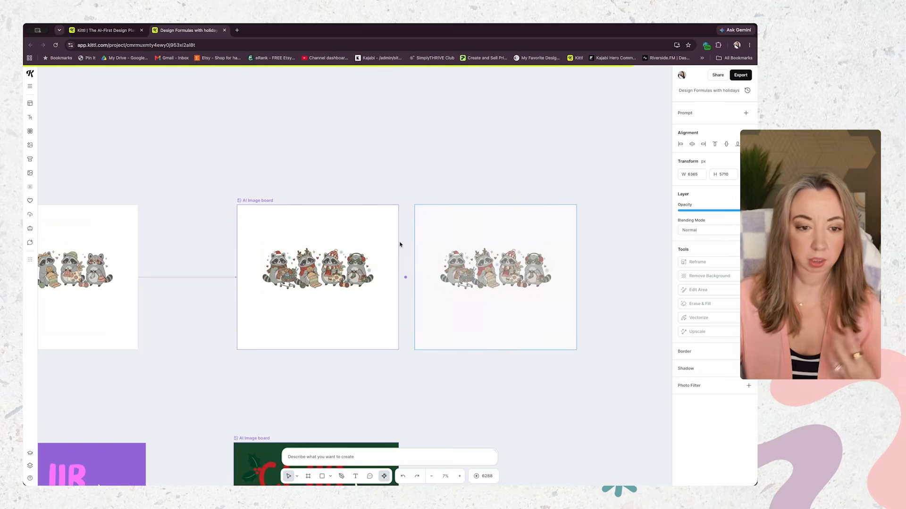
{"action": "scroll", "coordinate": [401, 244], "scroll_direction": "up", "scroll_amount": 1}
{"action": "scroll", "coordinate": [401, 243], "scroll_direction": "up", "scroll_amount": 1}
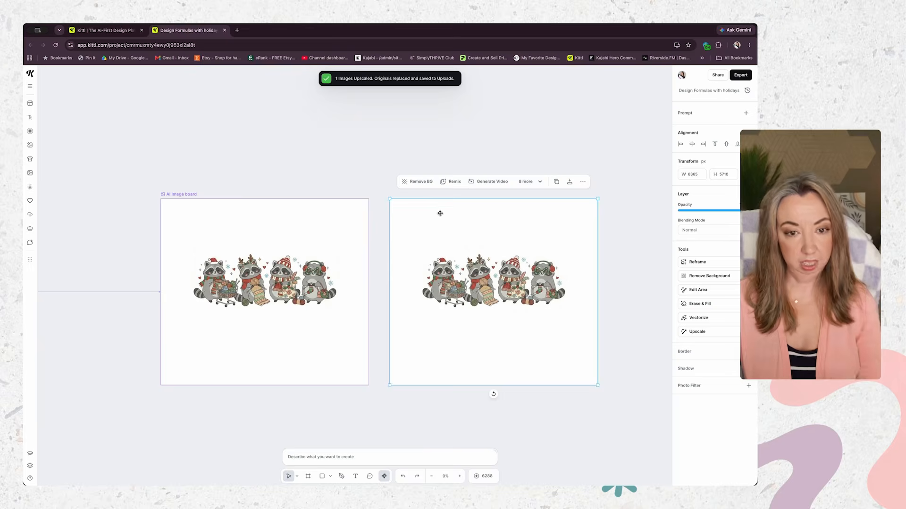
Remove the background from the upscaled raccoon image and open its quick export options
{"action": "left_click", "coordinate": [415, 182]}
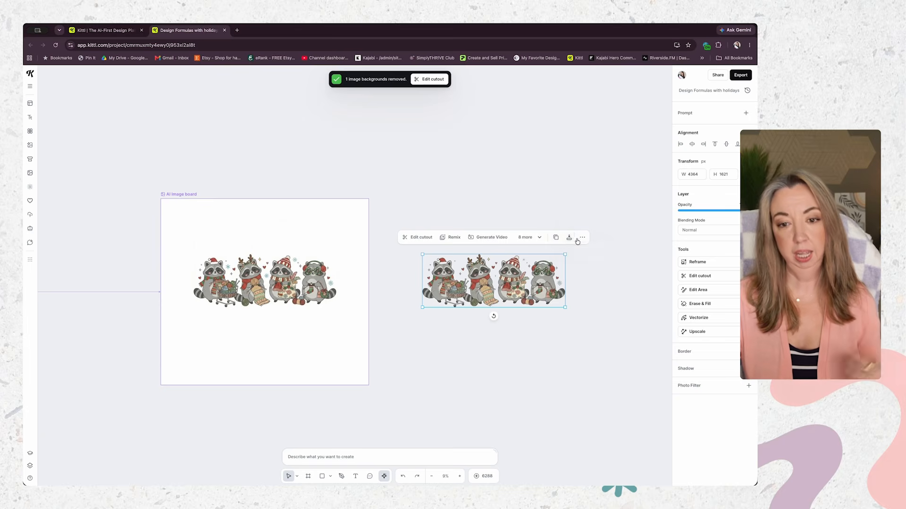
{"action": "left_click", "coordinate": [569, 238]}
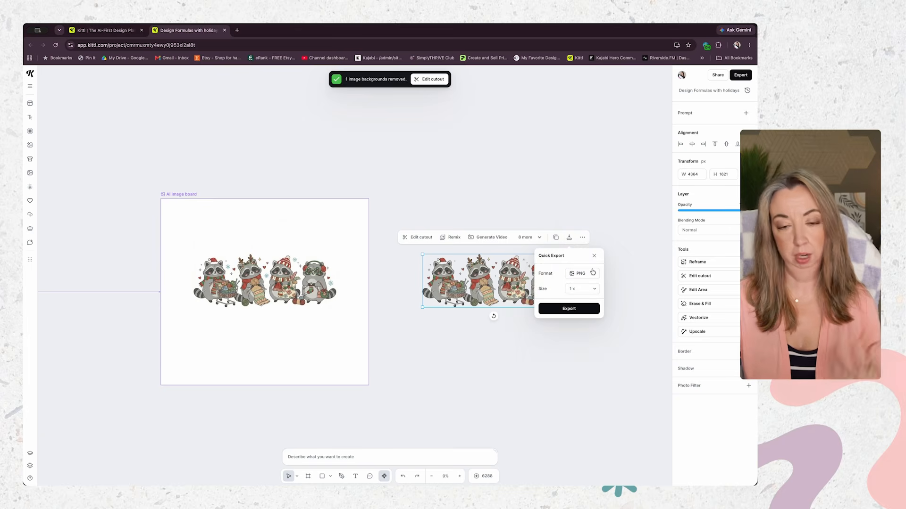